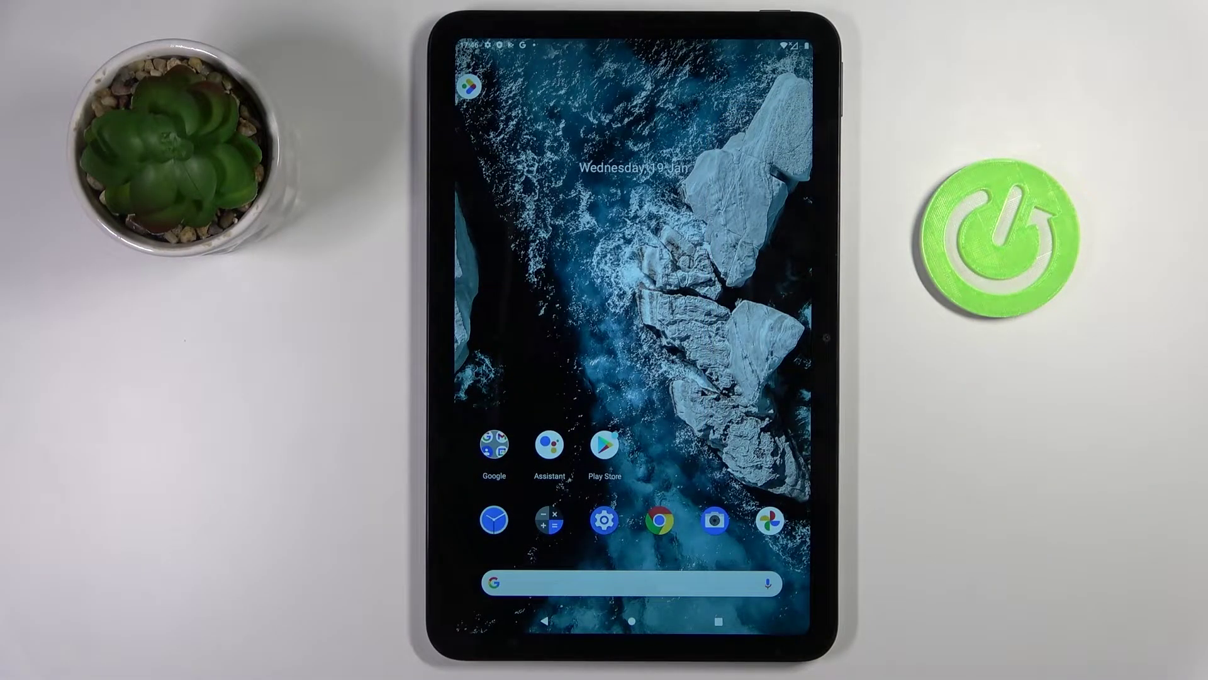
Step: Launch the Google app from the home screen folder and open its Settings via the profile menu
click(493, 444)
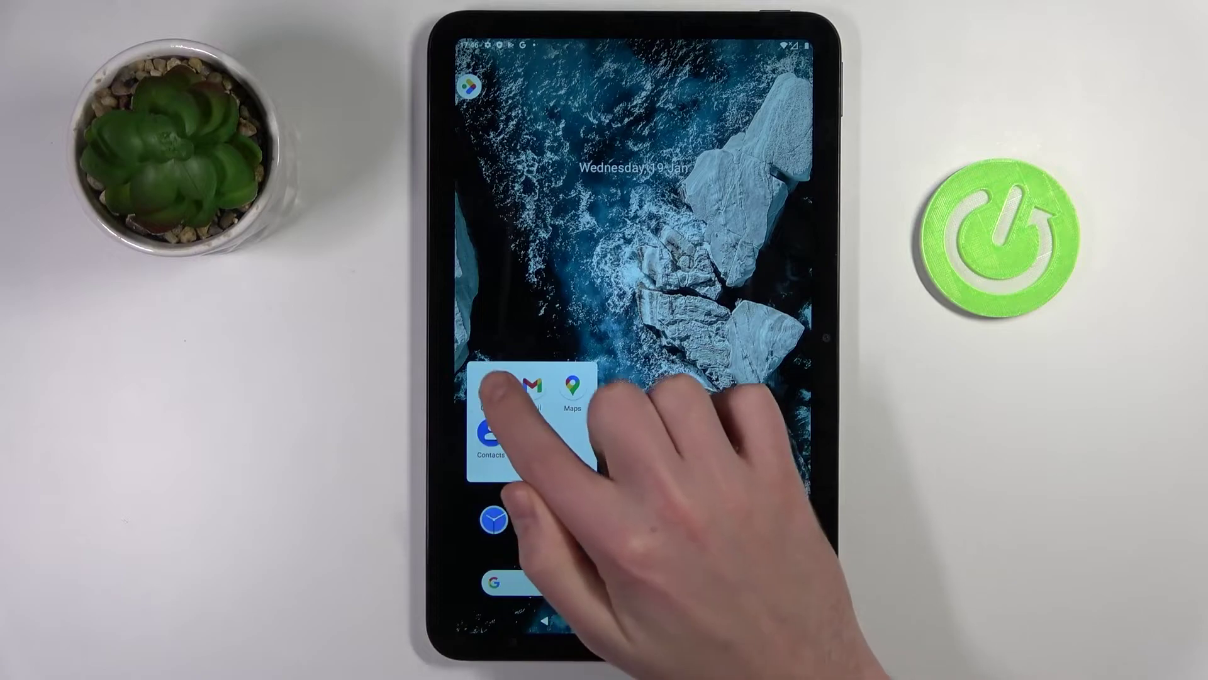
click(489, 386)
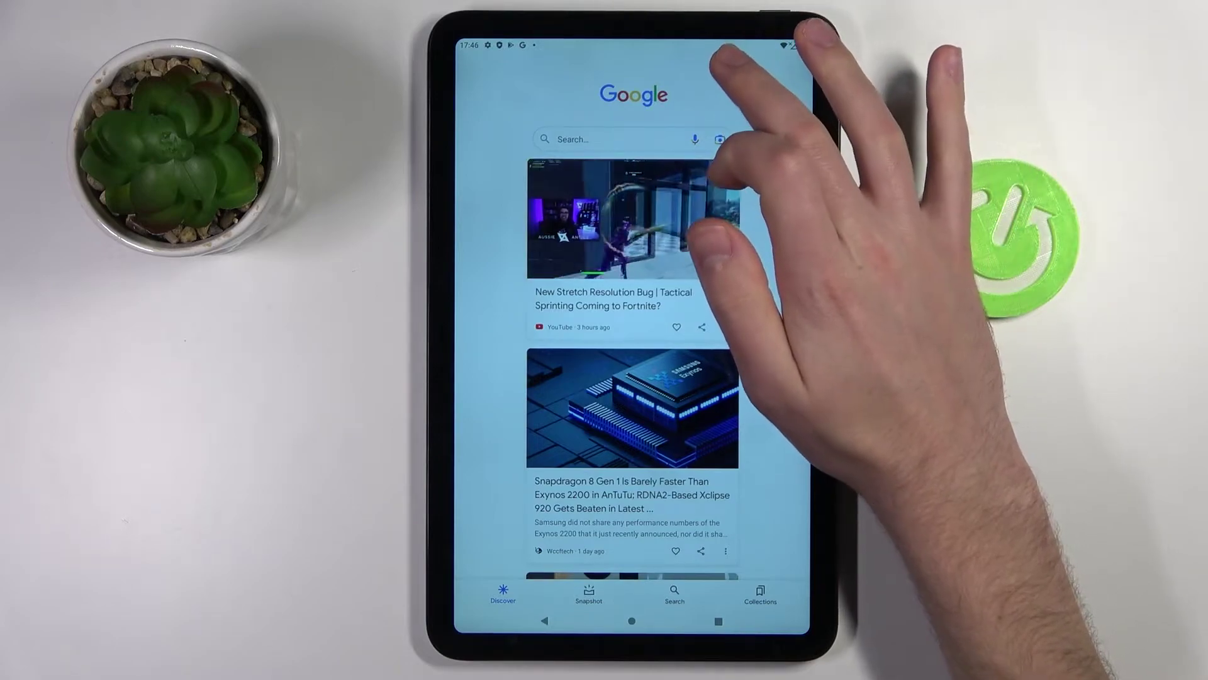
click(724, 65)
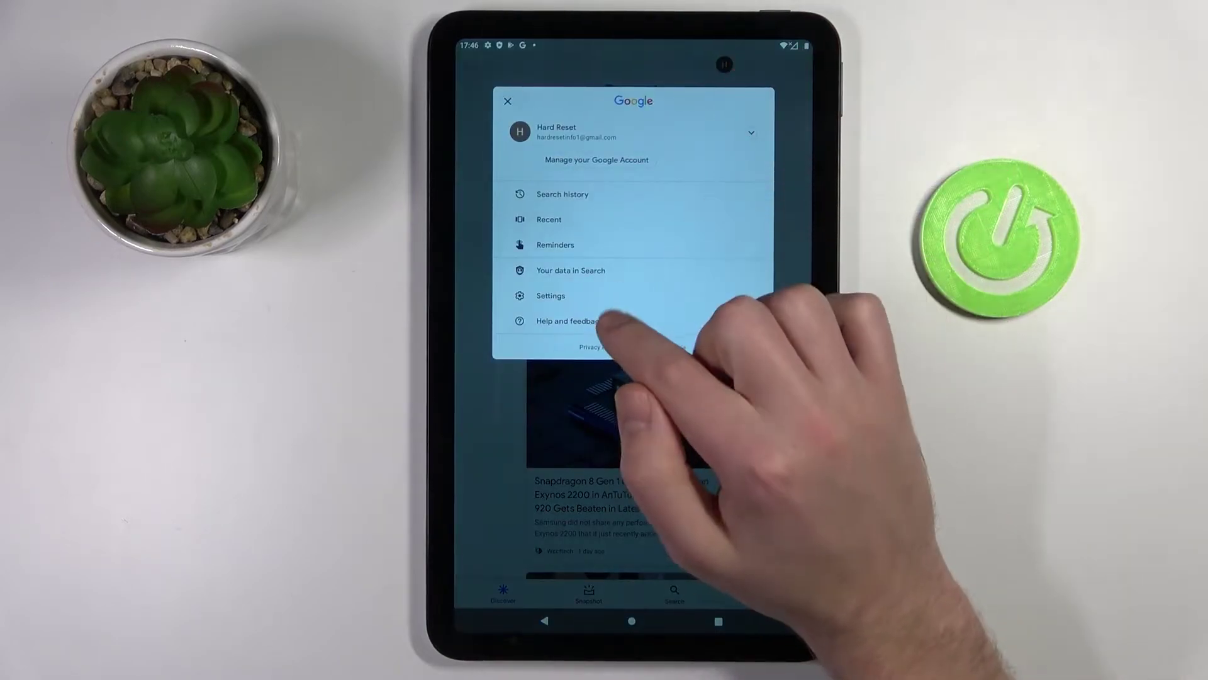
click(550, 296)
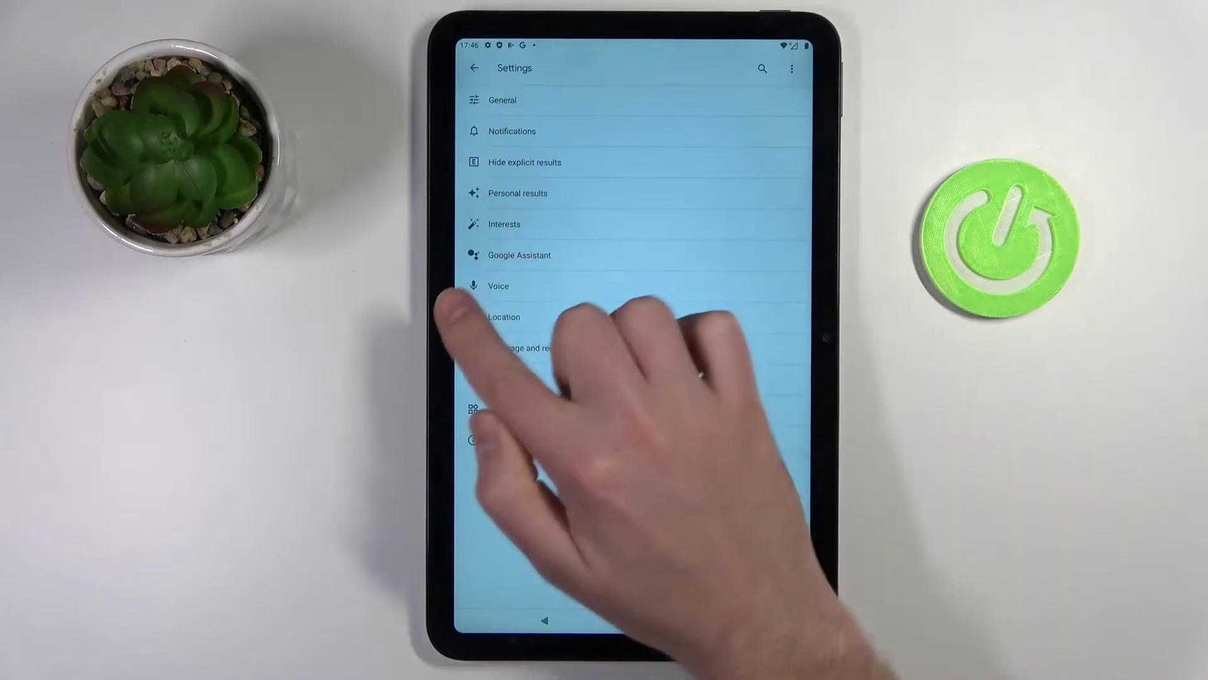
Step: Open Google Assistant from the Google app's Settings list
click(587, 256)
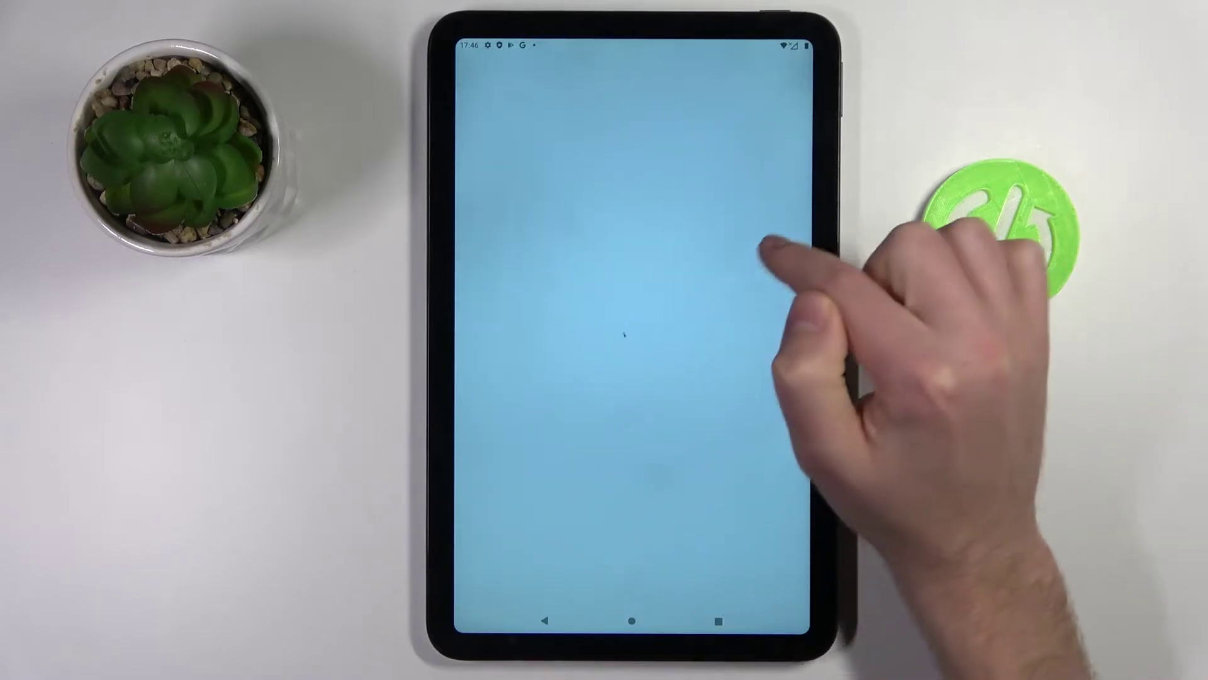
scroll(704, 456, down, 10)
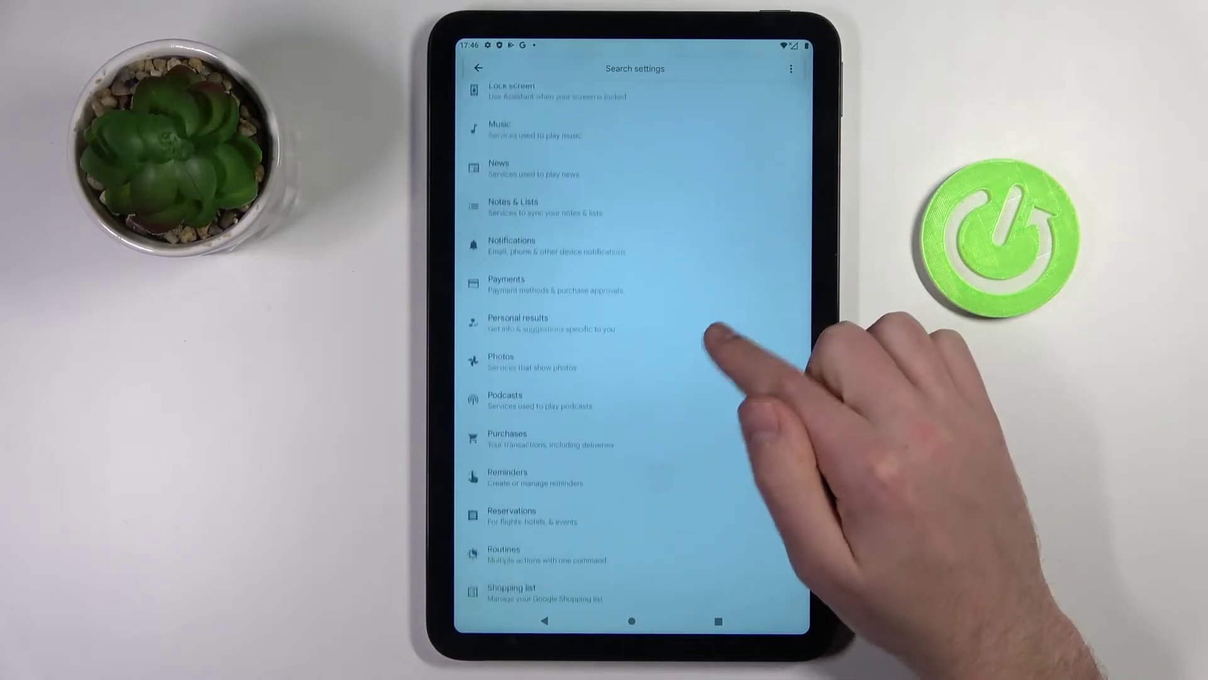
scroll(665, 510, up, 3)
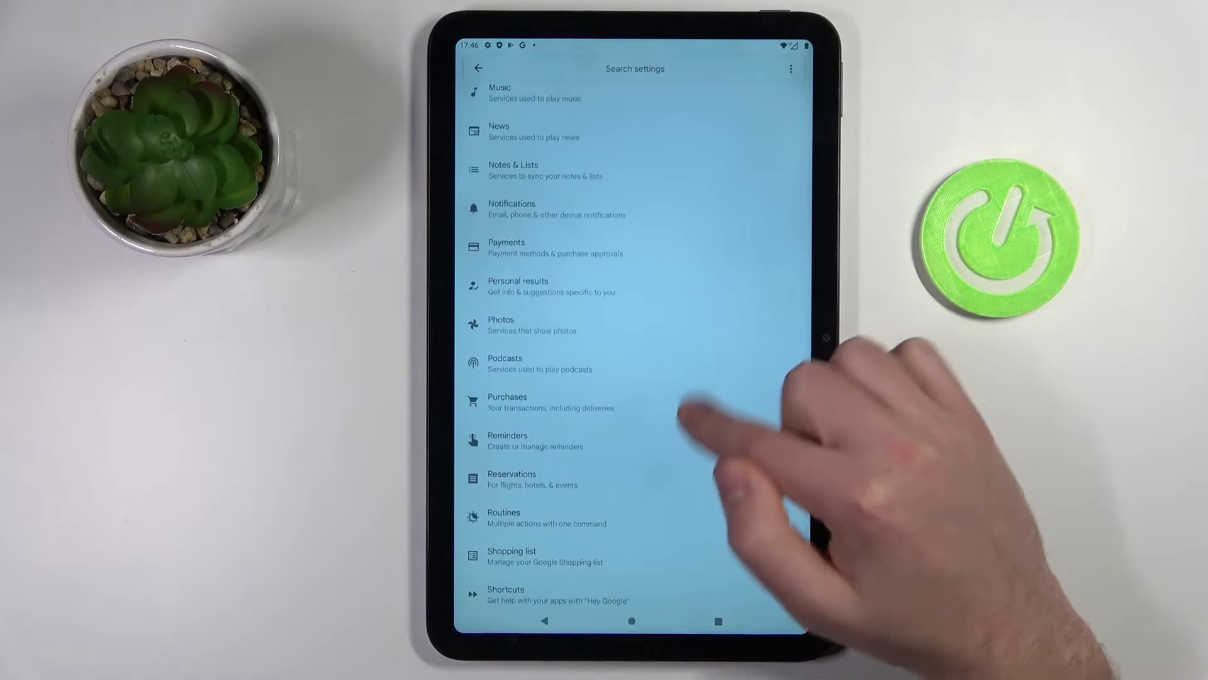
scroll(685, 515, down, 2)
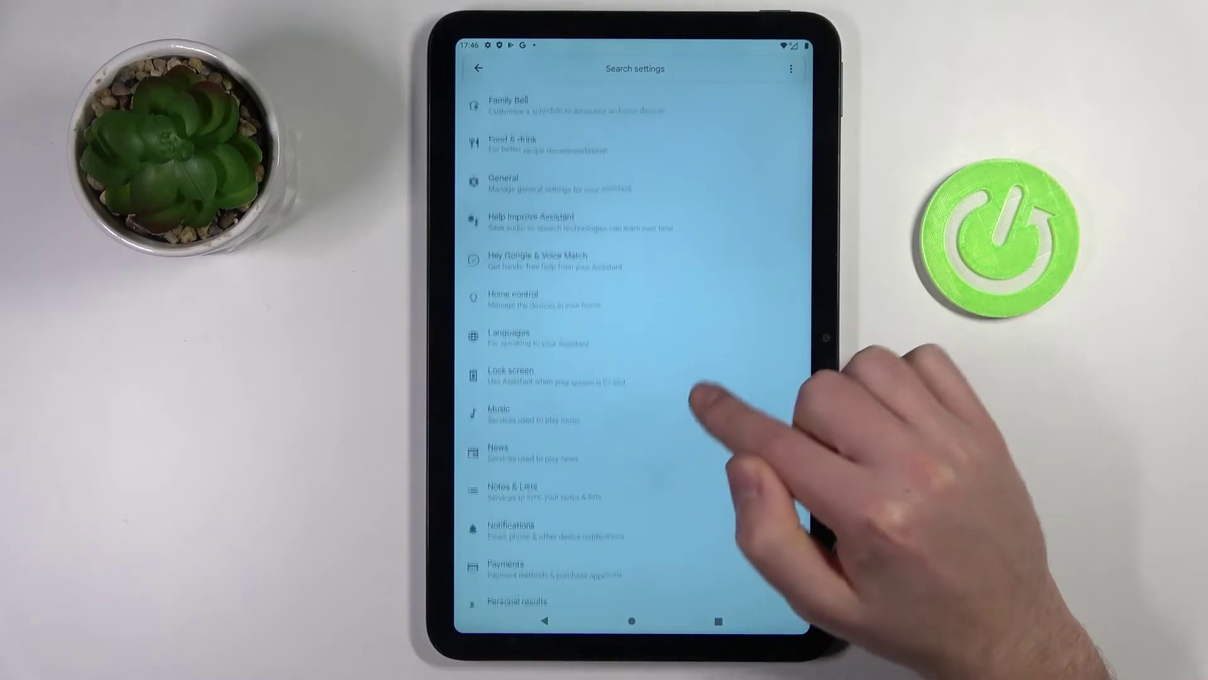
Step: Switch off the Google Assistant toggle under General and confirm Turn off
click(567, 184)
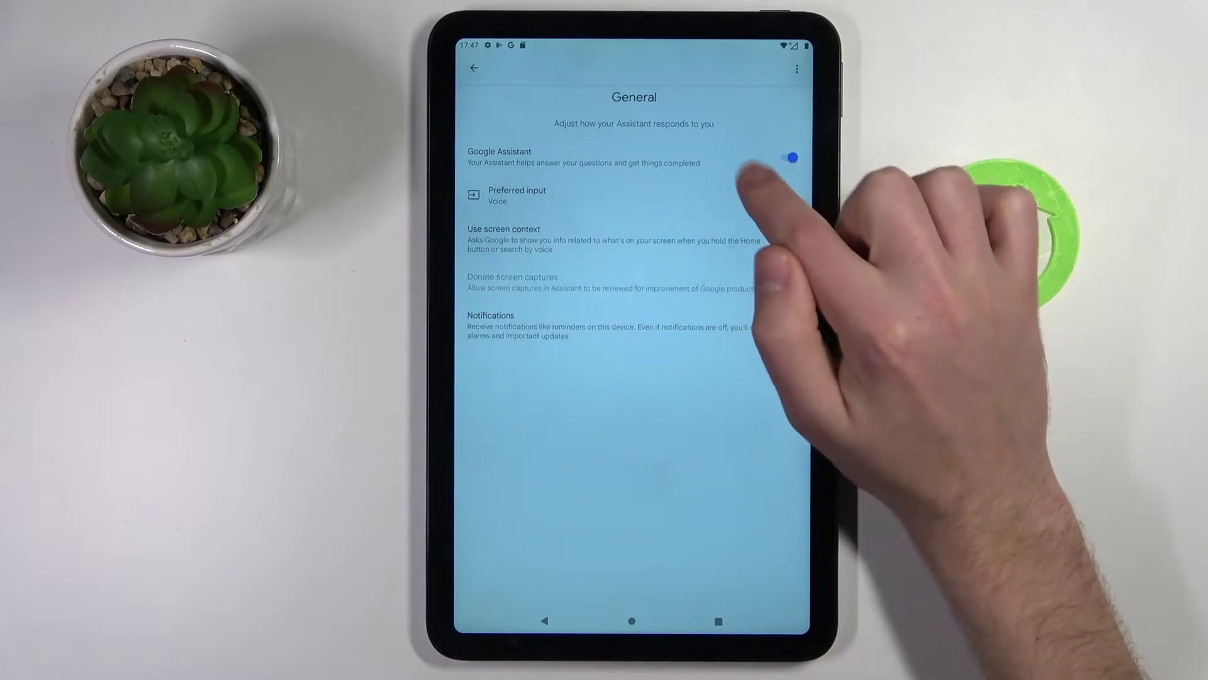
click(789, 158)
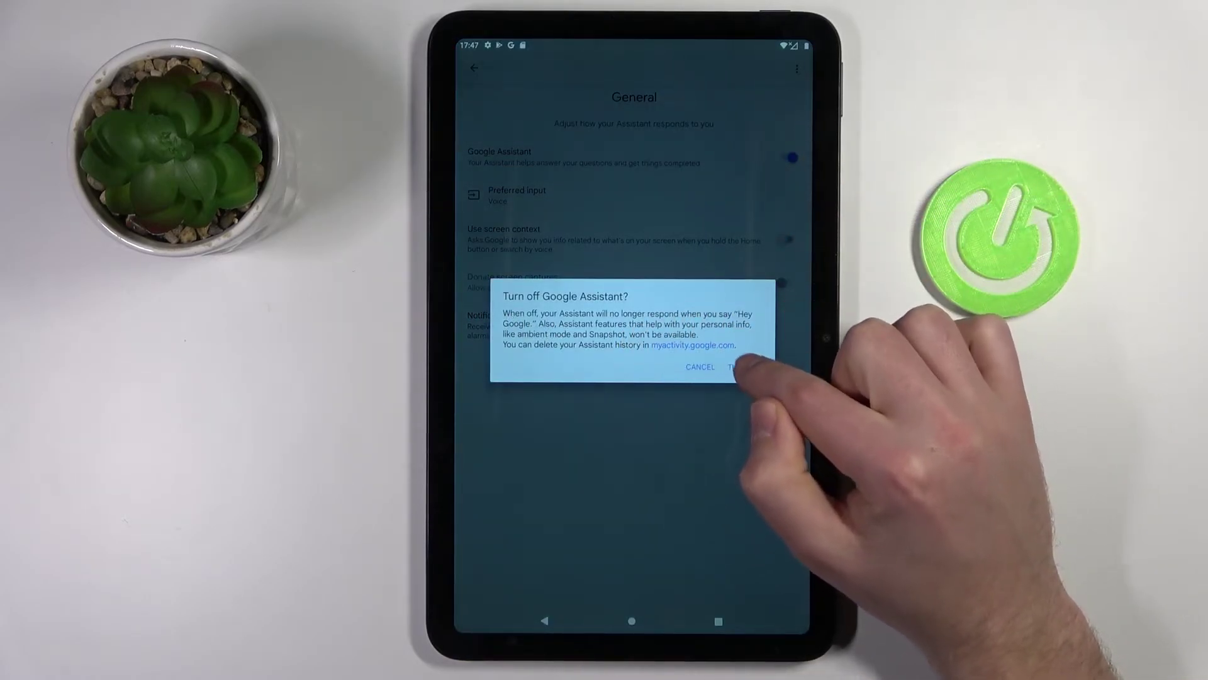
click(741, 368)
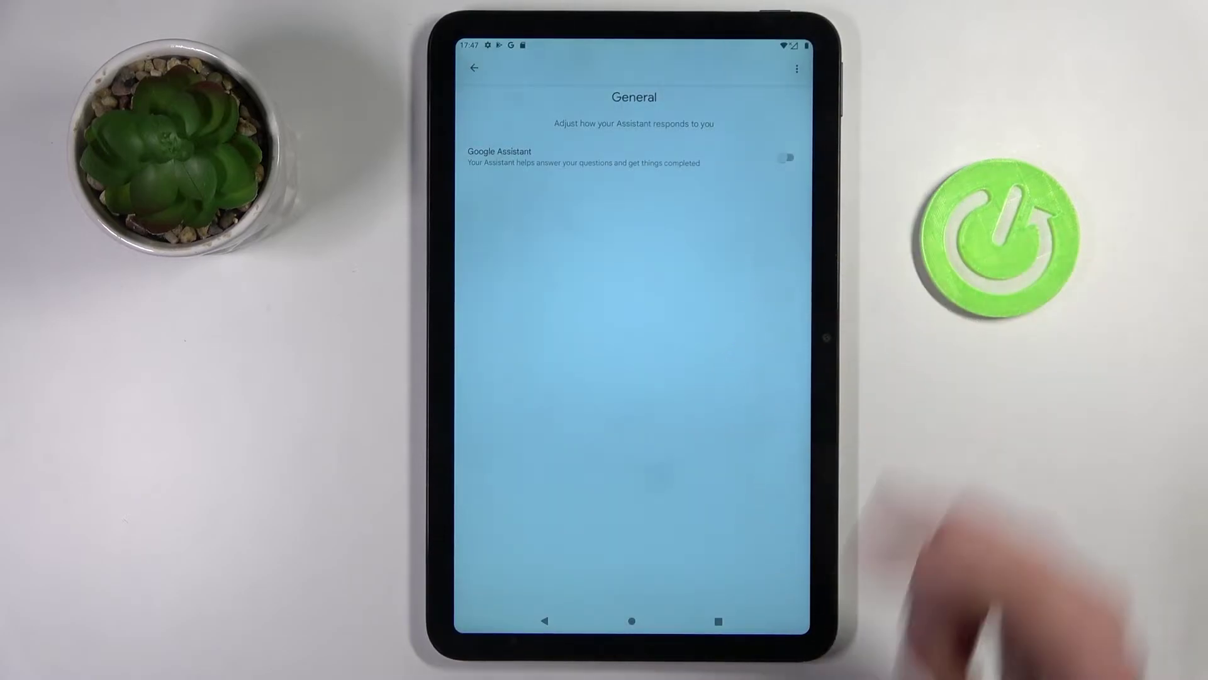